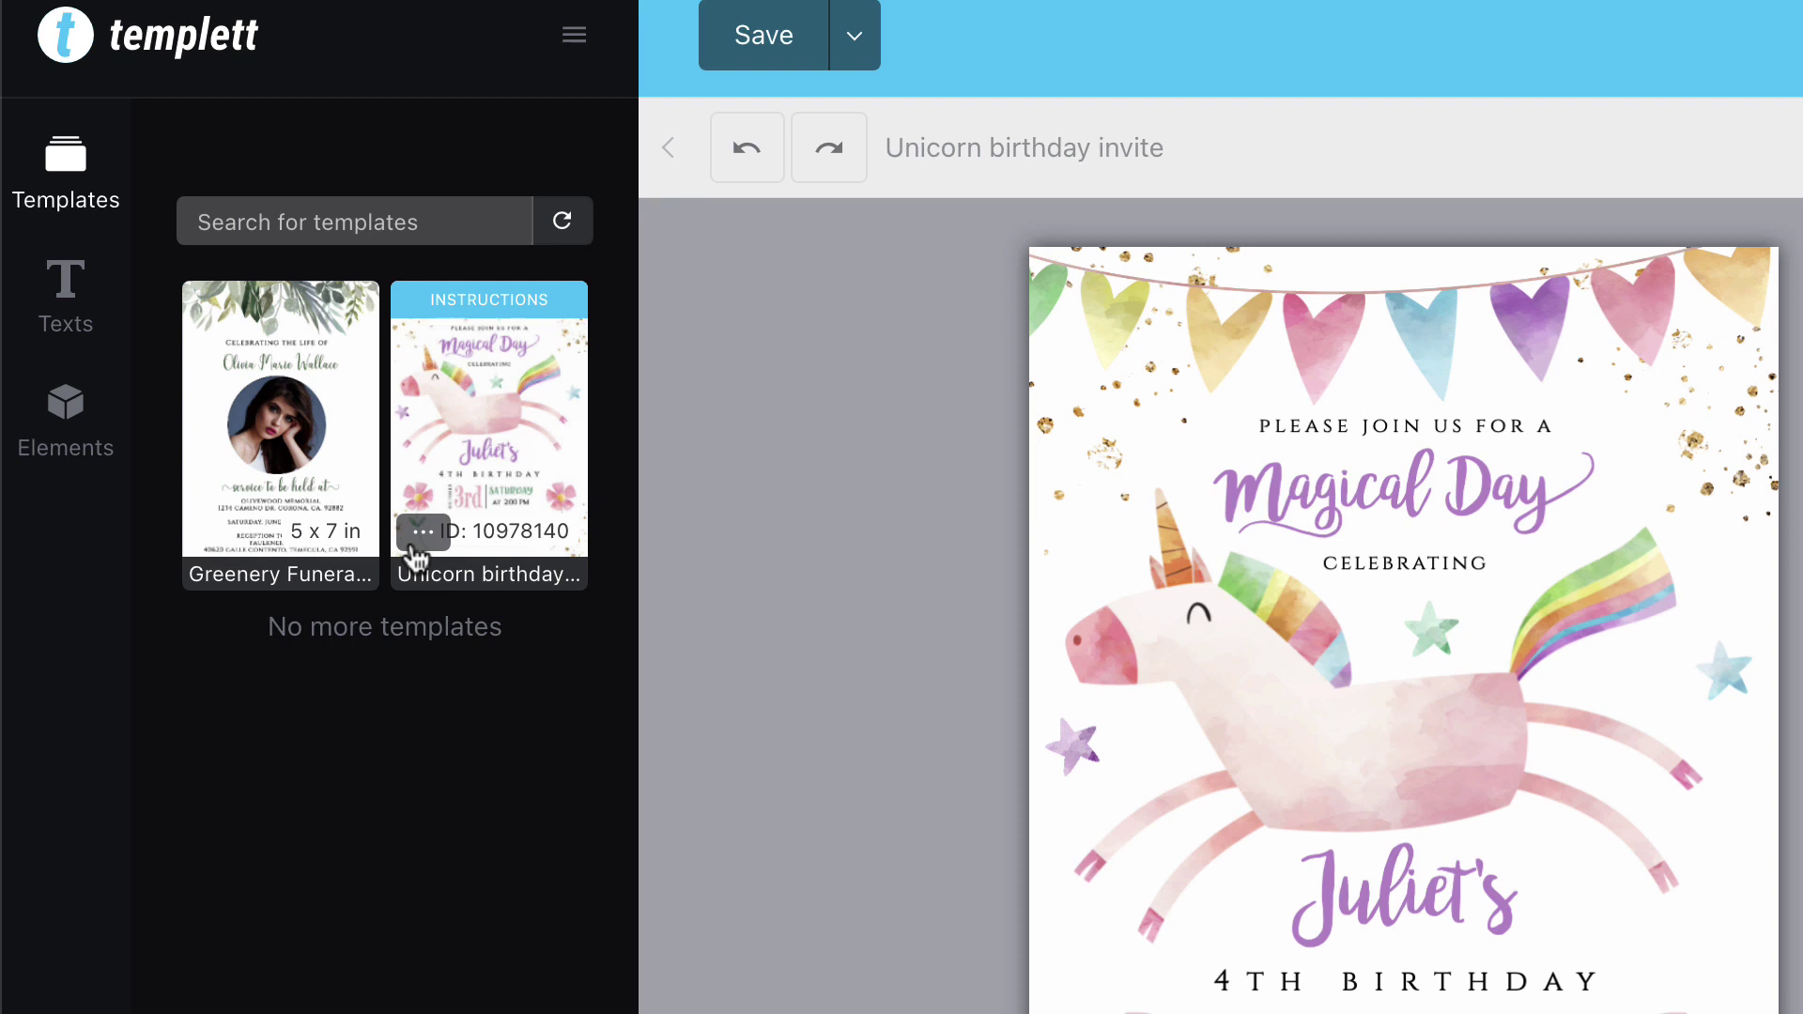
Step: Delete the Unicorn birthday invite template through its thumbnail's '...' menu
{"action": "left_click", "coordinate": [421, 533]}
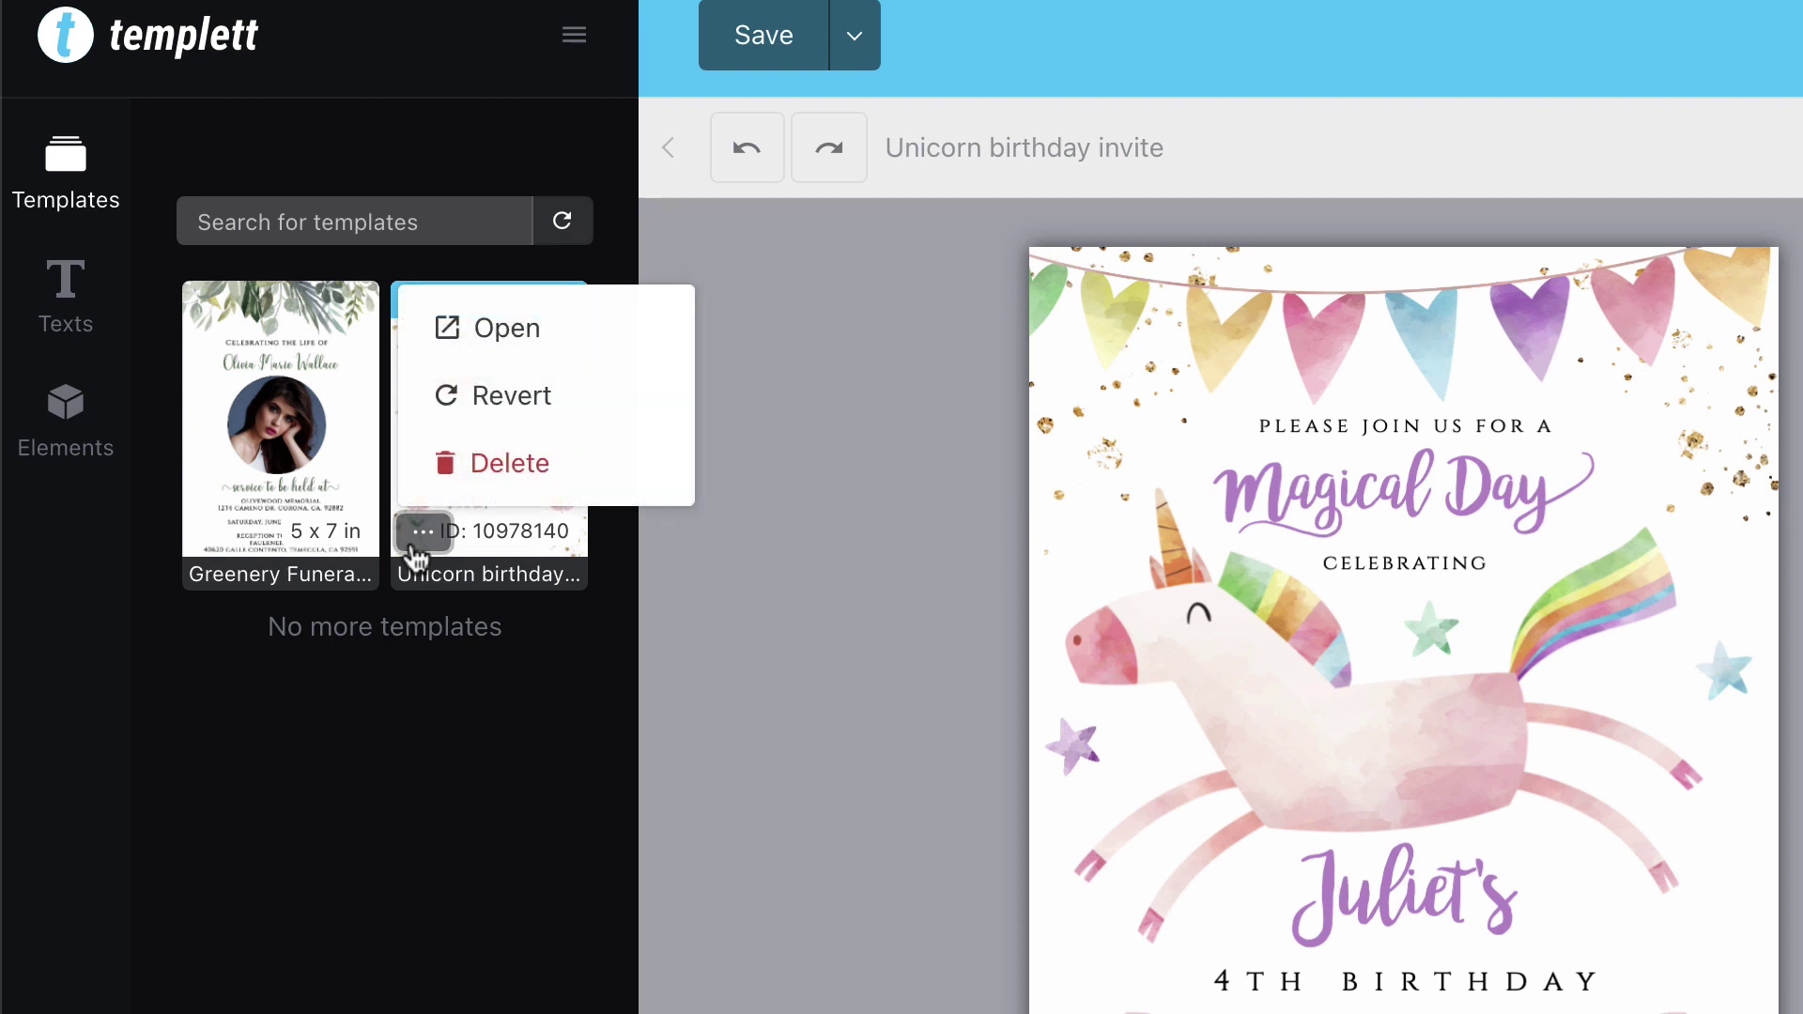
{"action": "scroll", "coordinate": [419, 507], "scroll_direction": "down", "scroll_amount": 2}
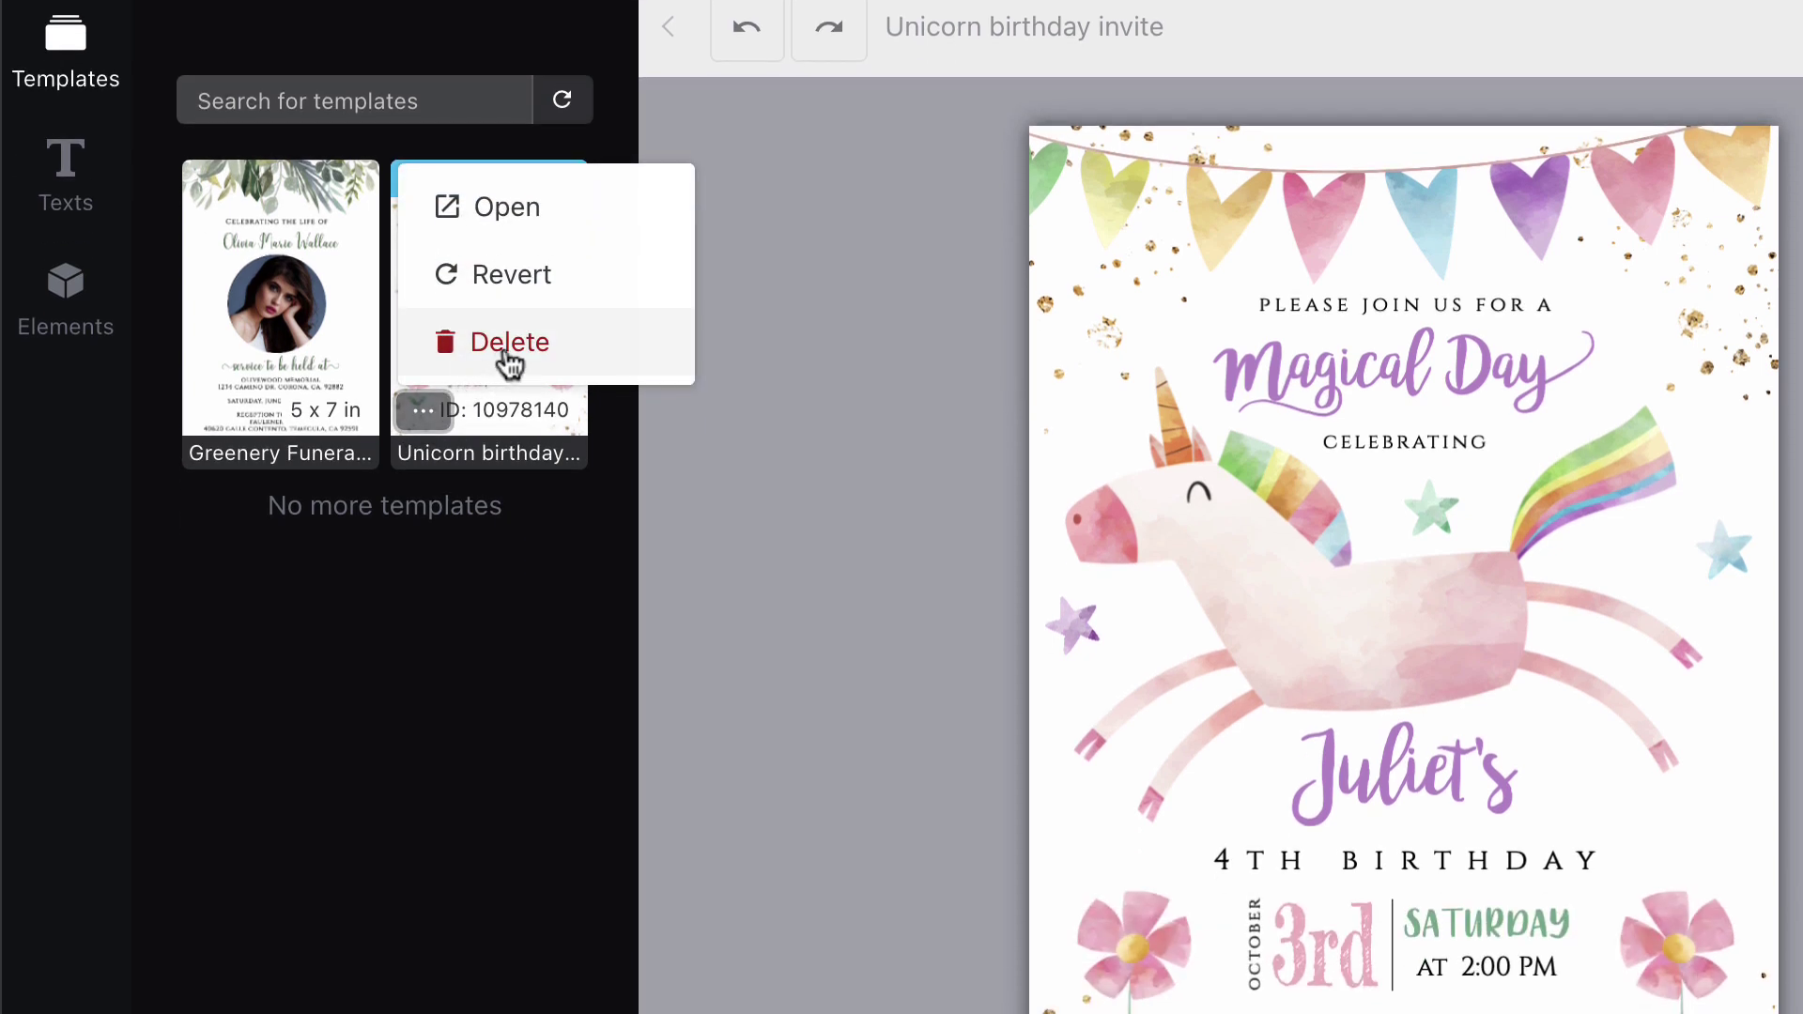
{"action": "left_click", "coordinate": [505, 348]}
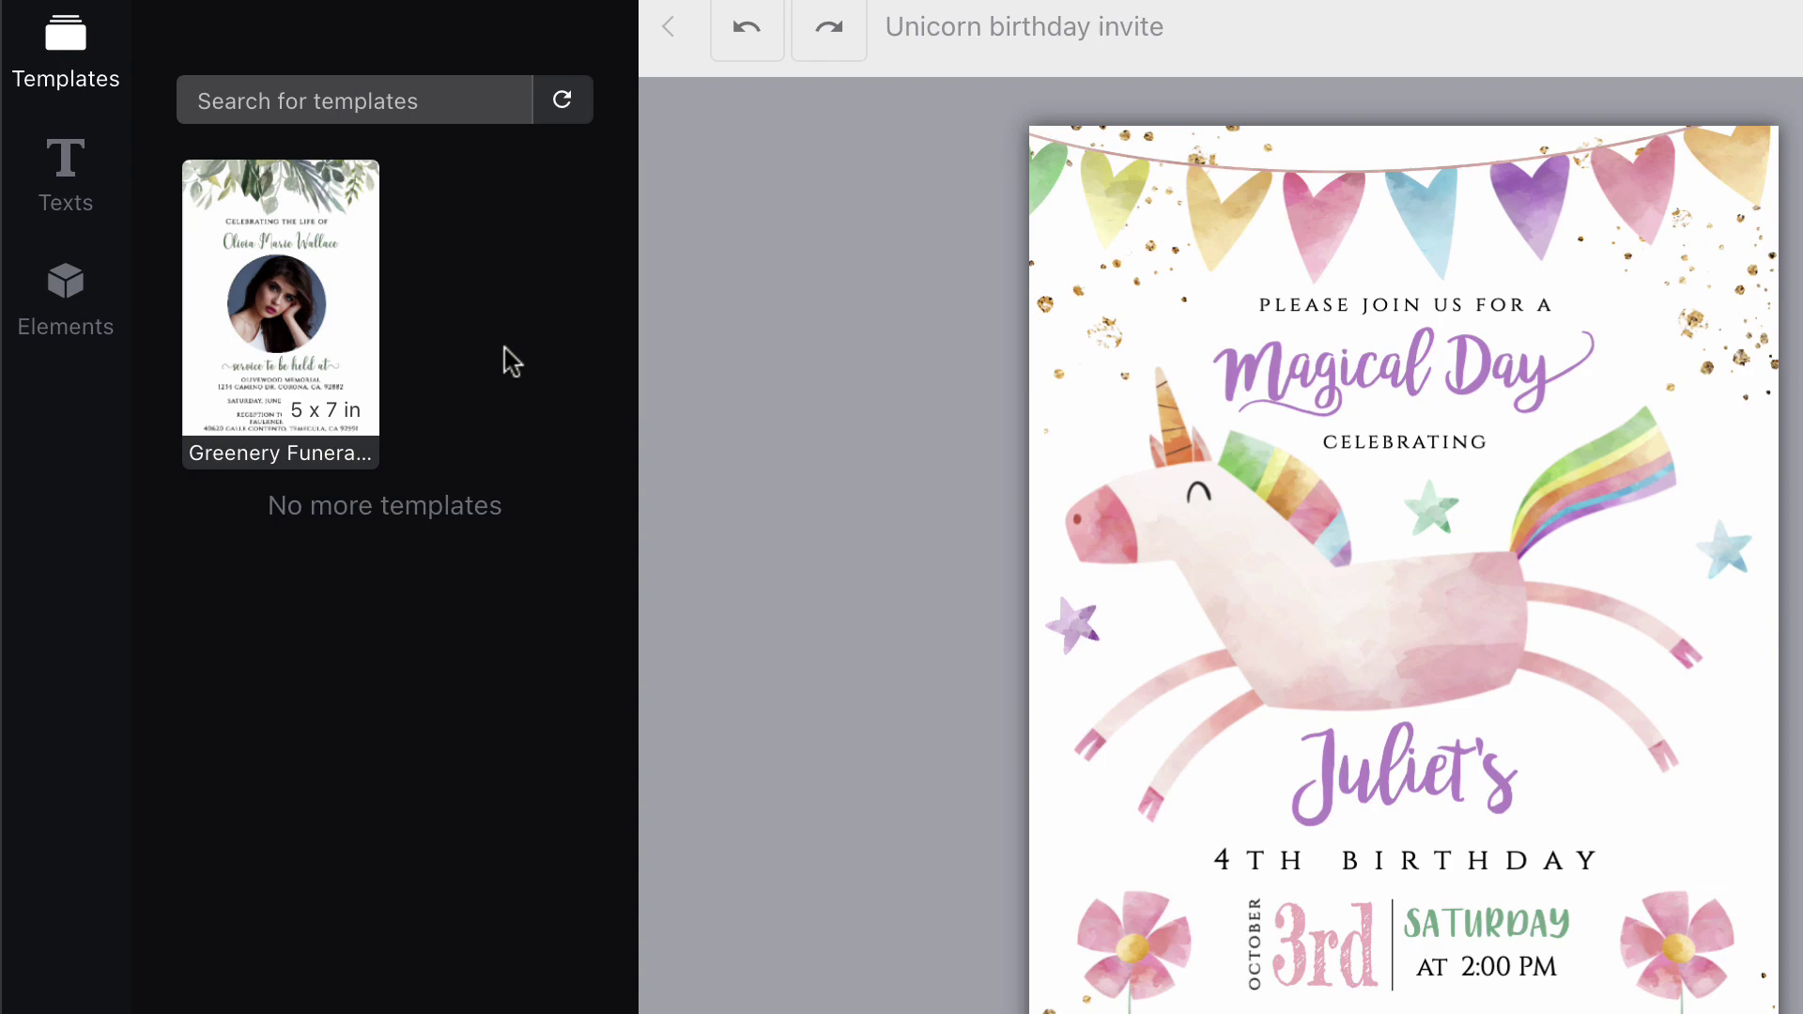